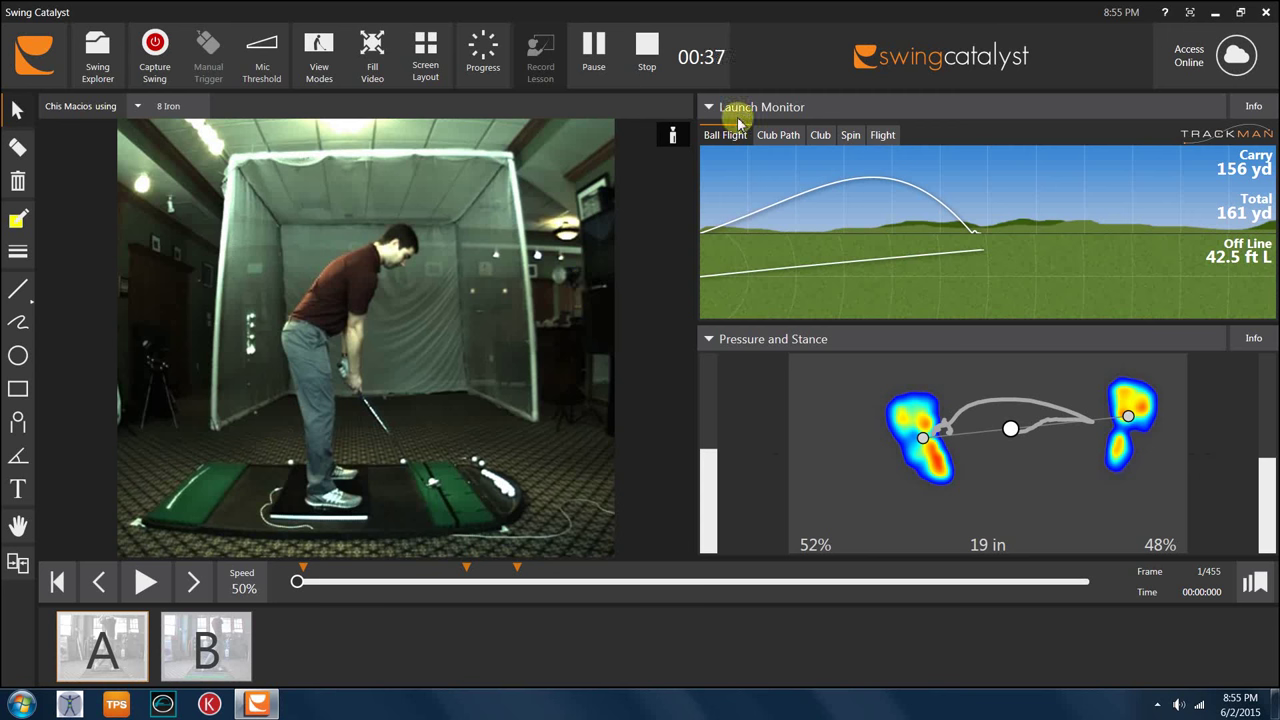
- Review swing A's face angle, club path, club speed and ball flight data in Launch Monitor
{"action": "left_click", "coordinate": [780, 135]}
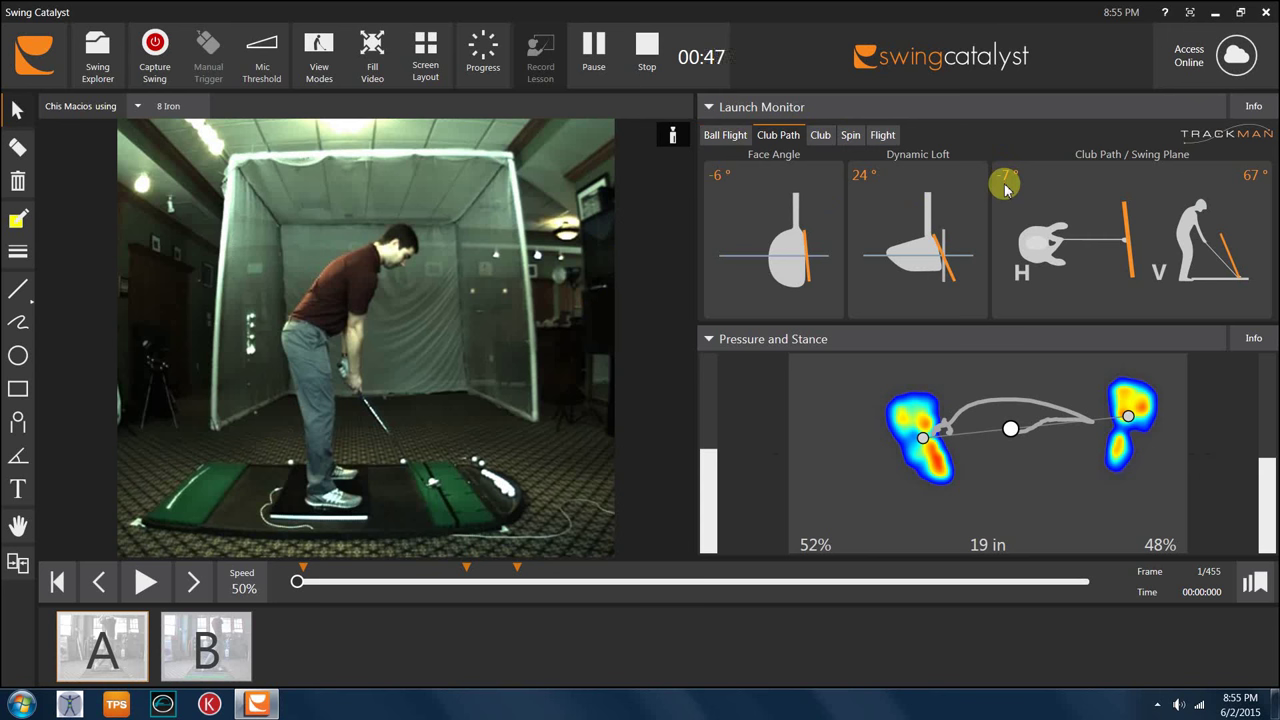
{"action": "left_click", "coordinate": [821, 136]}
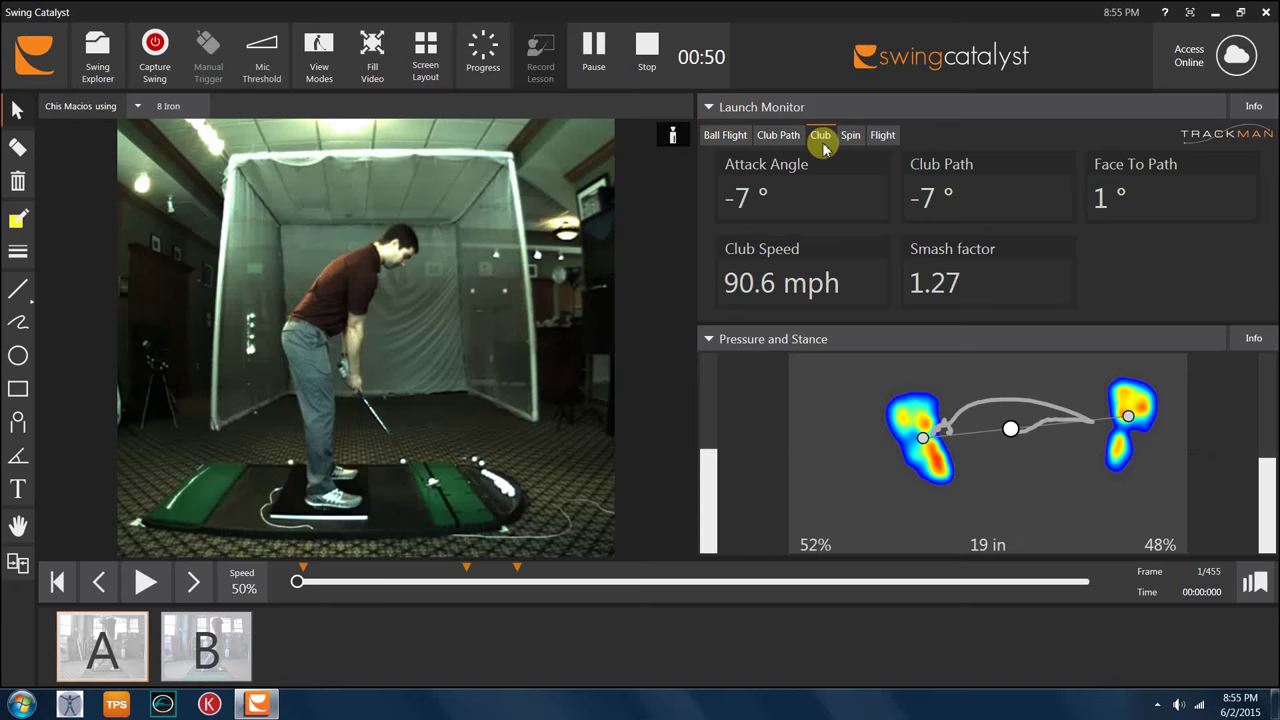
{"action": "left_click", "coordinate": [727, 136]}
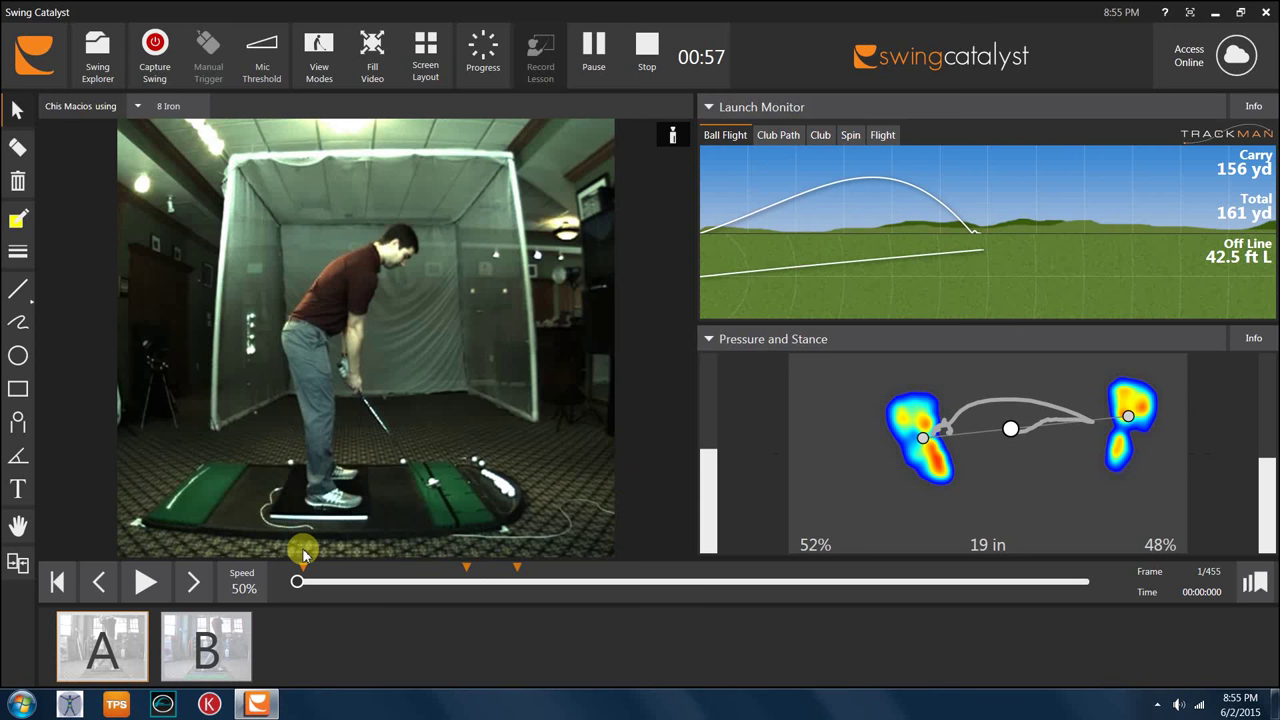
- Scrub swing A to frame 119 and show club data: 90.6 mph club speed, 1.27 smash factor
{"action": "left_click_drag", "start_coordinate": [297, 586], "coordinate": [478, 556]}
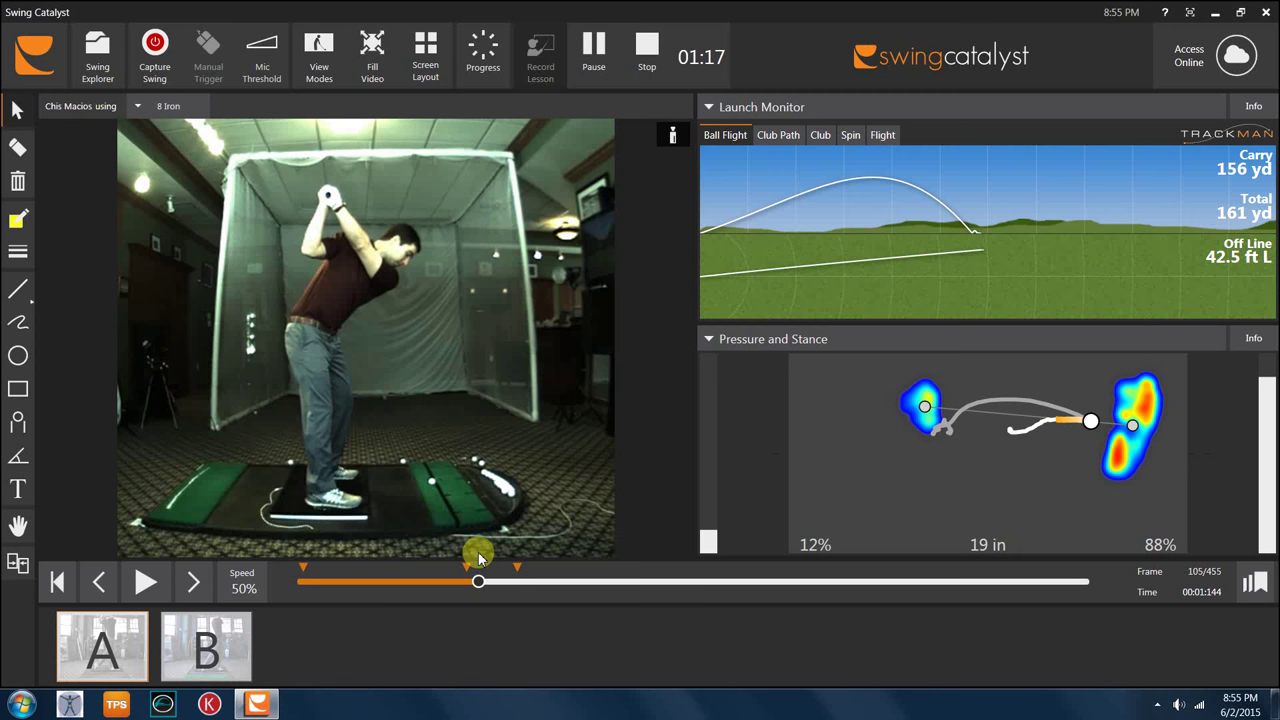
{"action": "left_click", "coordinate": [816, 134]}
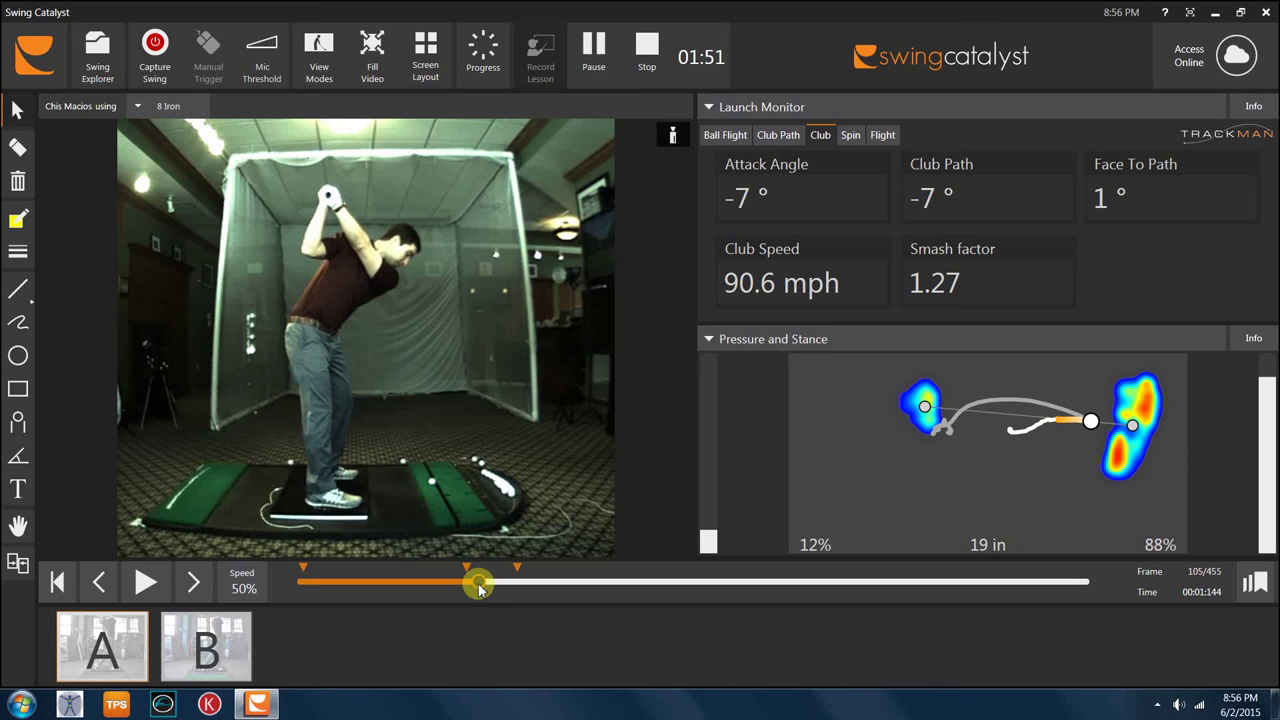
{"action": "left_click_drag", "start_coordinate": [478, 588], "coordinate": [504, 588]}
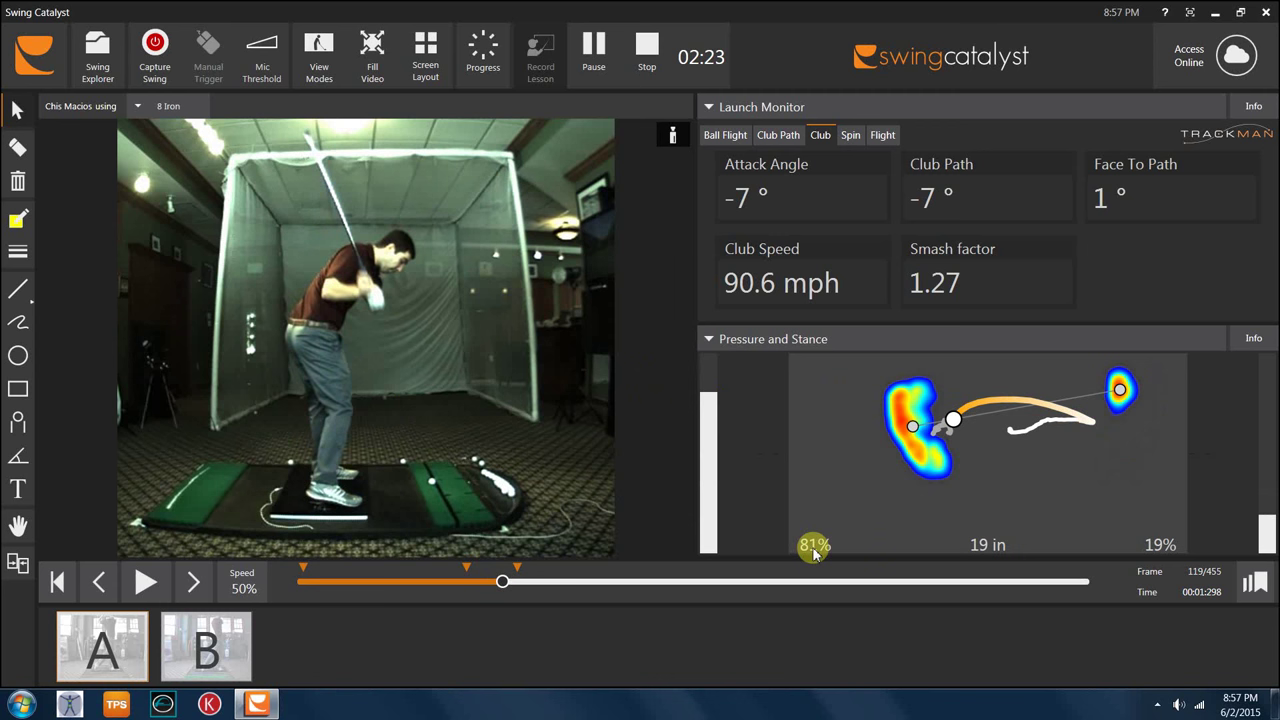
- Scrub swing A to frame 127 with 90% left-side pressure, then drag clip B into the viewer
{"action": "left_click", "coordinate": [502, 583]}
{"action": "mouse_move", "coordinate": [502, 583]}
{"action": "left_mouse_down"}
{"action": "mouse_move", "coordinate": [473, 584]}
{"action": "mouse_move", "coordinate": [503, 586]}
{"action": "left_mouse_up"}
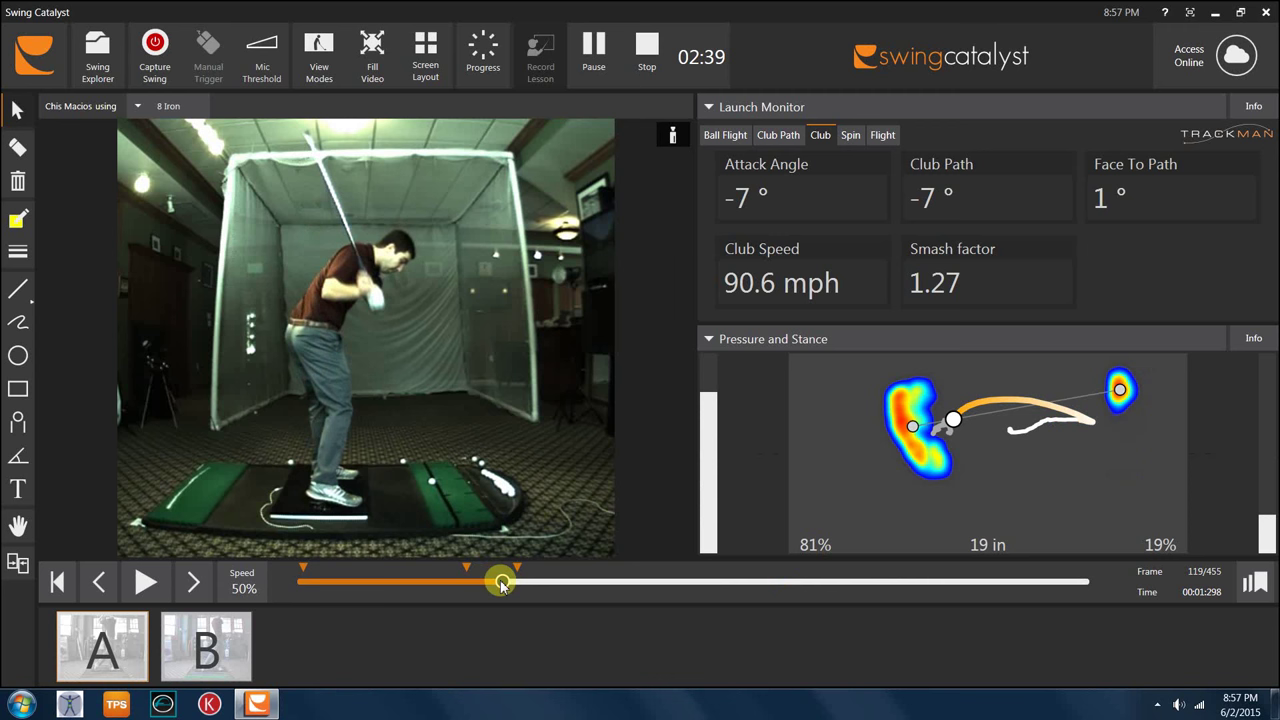
{"action": "left_click_drag", "start_coordinate": [502, 585], "coordinate": [510, 587]}
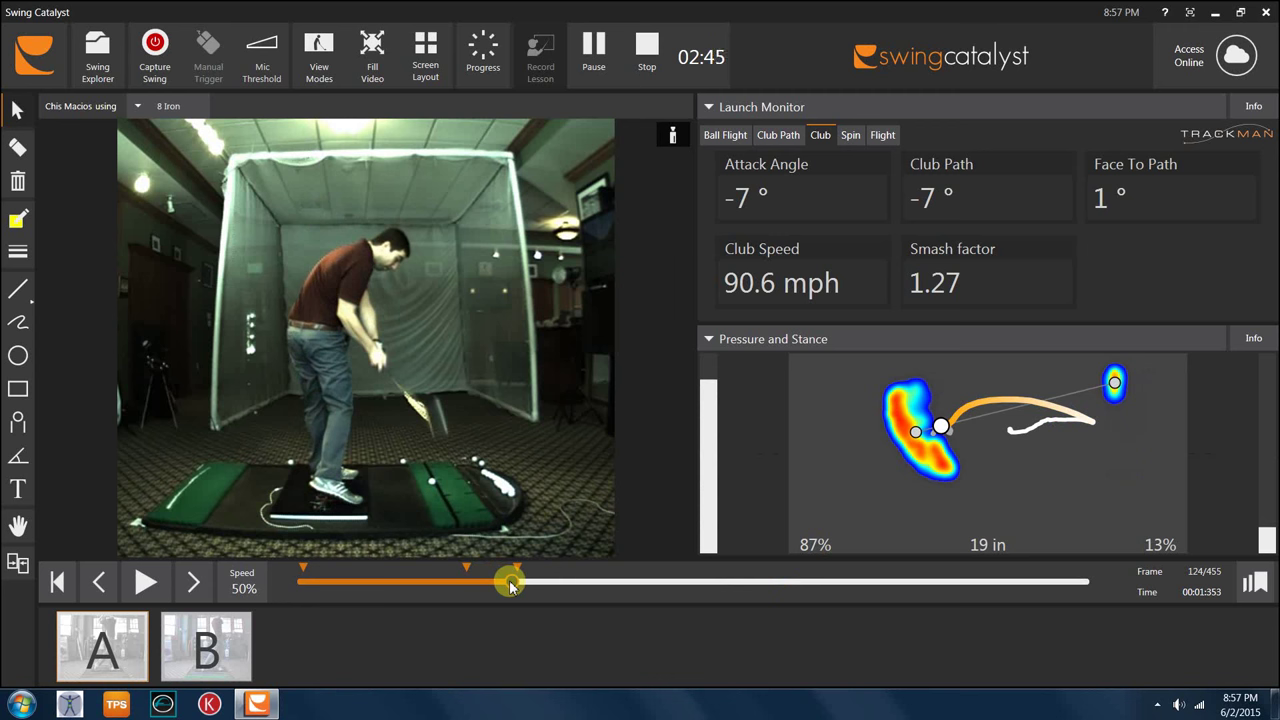
{"action": "left_click_drag", "start_coordinate": [509, 585], "coordinate": [517, 586]}
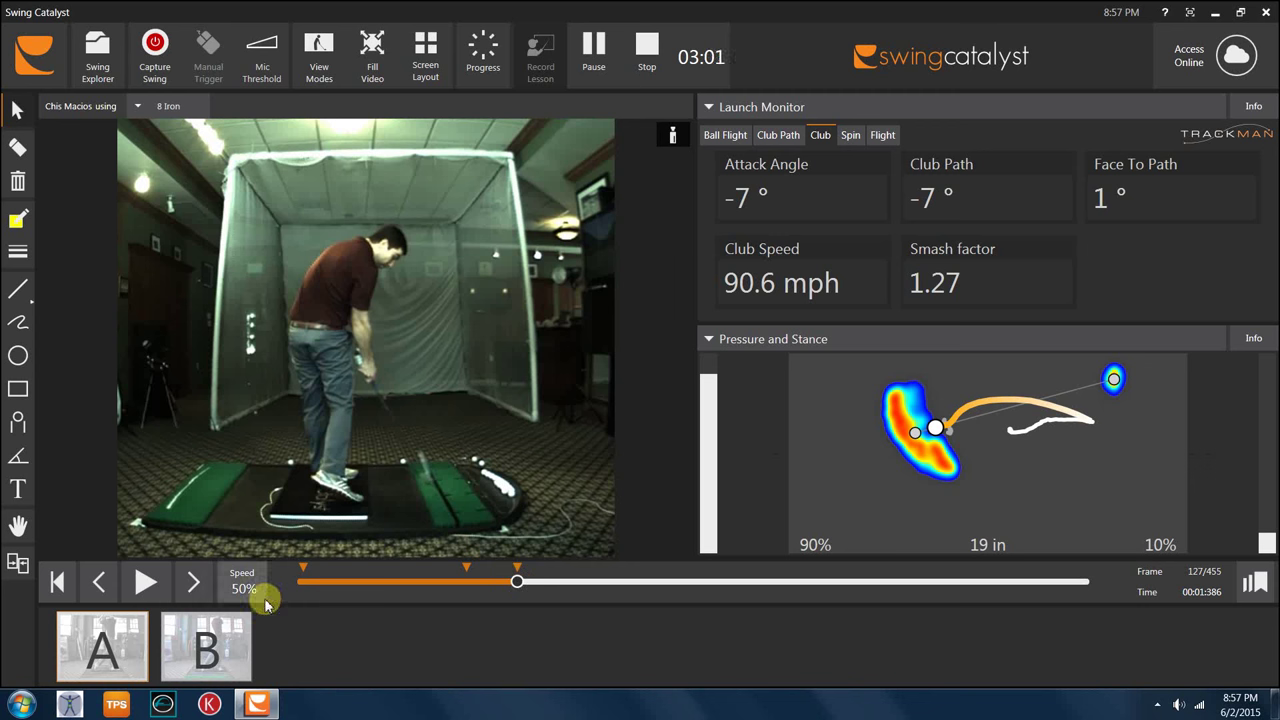
{"action": "left_click_drag", "start_coordinate": [209, 634], "coordinate": [228, 455]}
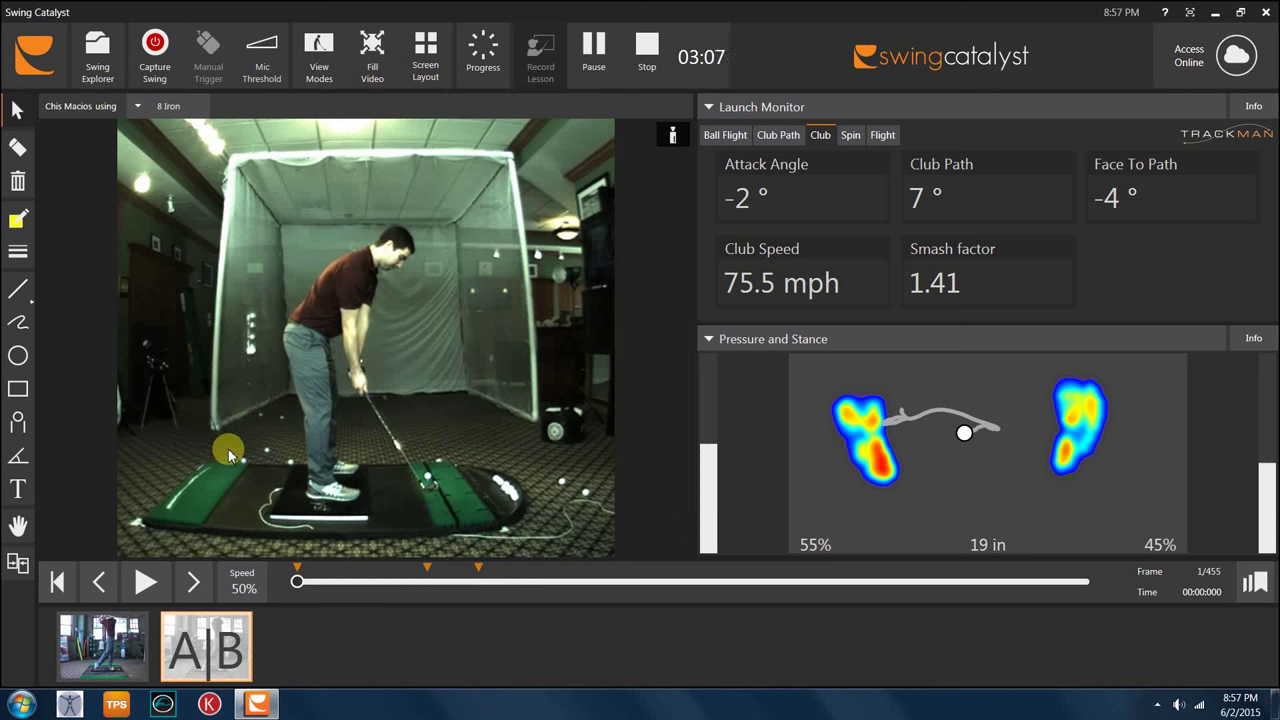
- Show swing B's club path, then its ball flight of 146 yd carry, 154 yd total, 16 ft right
{"action": "left_click", "coordinate": [772, 148]}
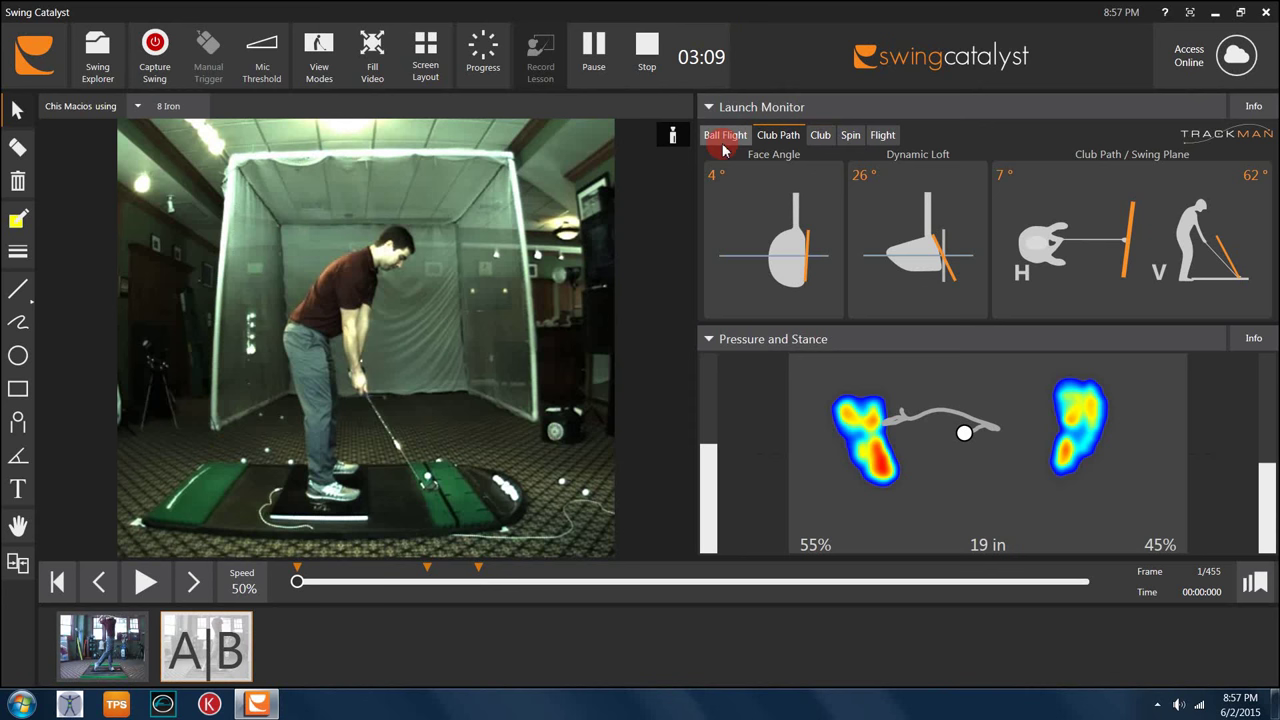
{"action": "left_click", "coordinate": [724, 146]}
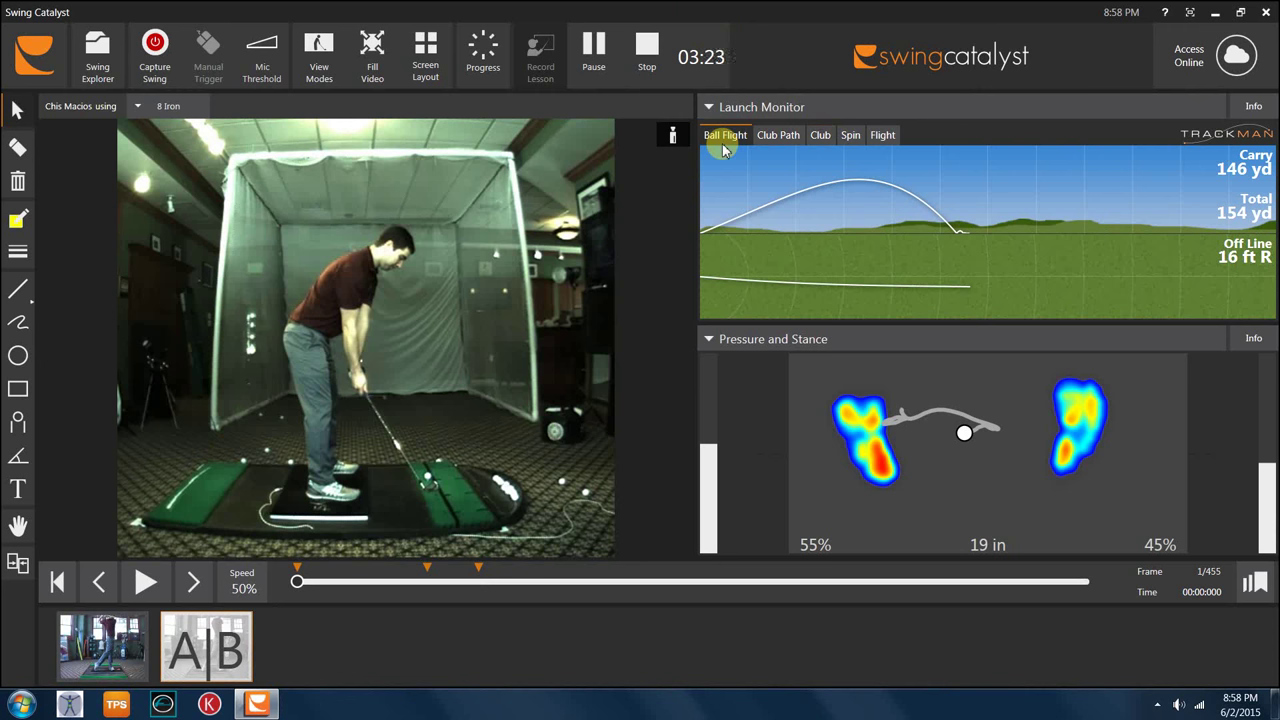
- Scrub swing B from address through the takeaway to frame 88, with pressure split 40% / 60%
{"action": "left_click_drag", "start_coordinate": [297, 587], "coordinate": [329, 590]}
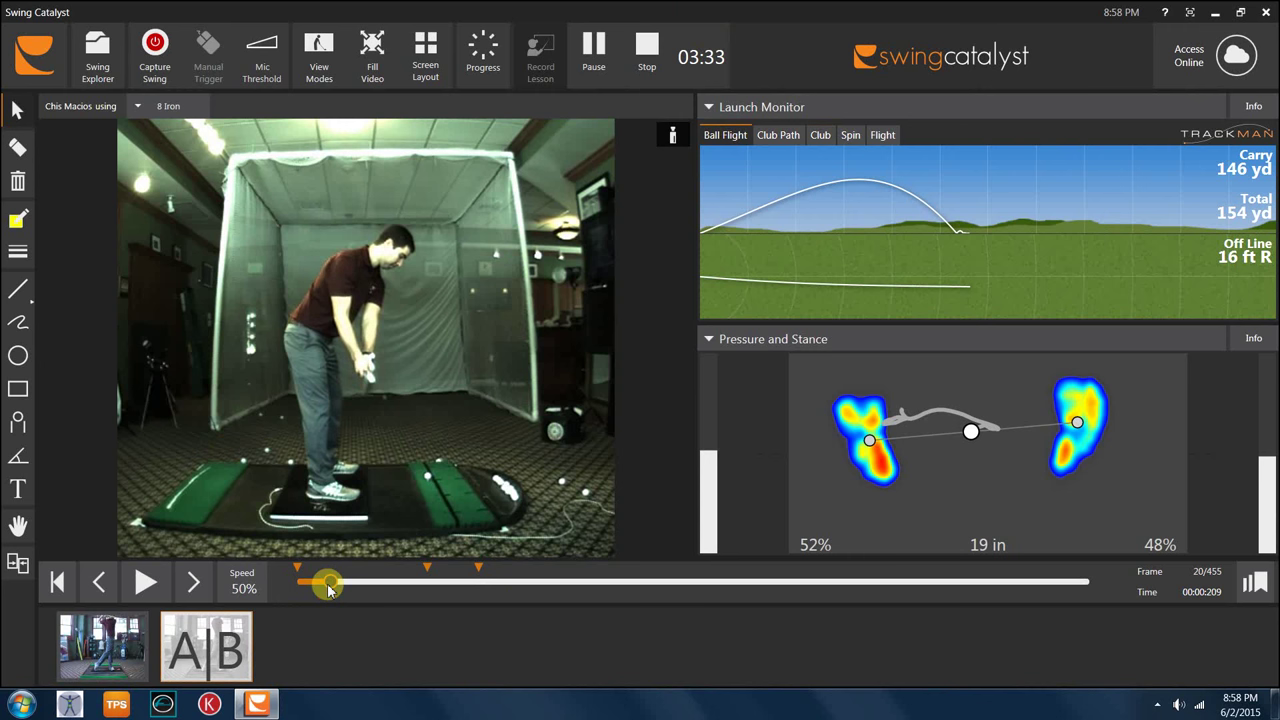
{"action": "left_click_drag", "start_coordinate": [329, 588], "coordinate": [455, 583]}
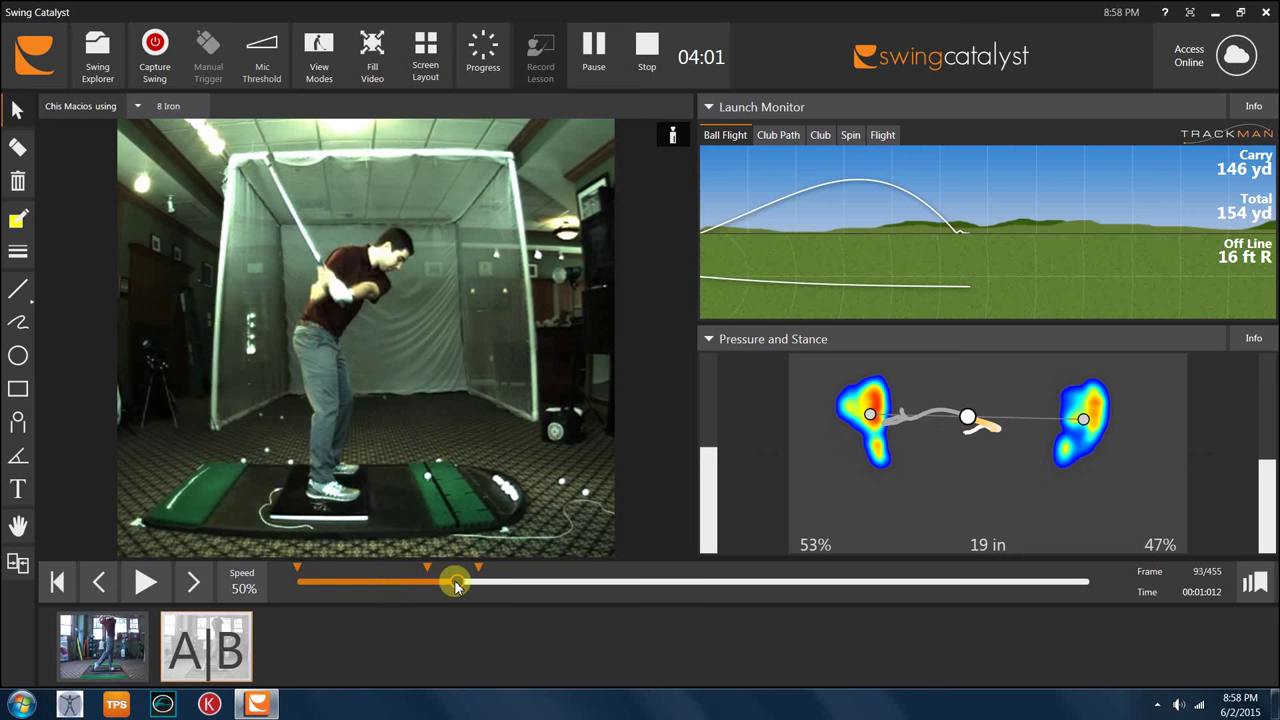
{"action": "left_click_drag", "start_coordinate": [456, 586], "coordinate": [476, 586]}
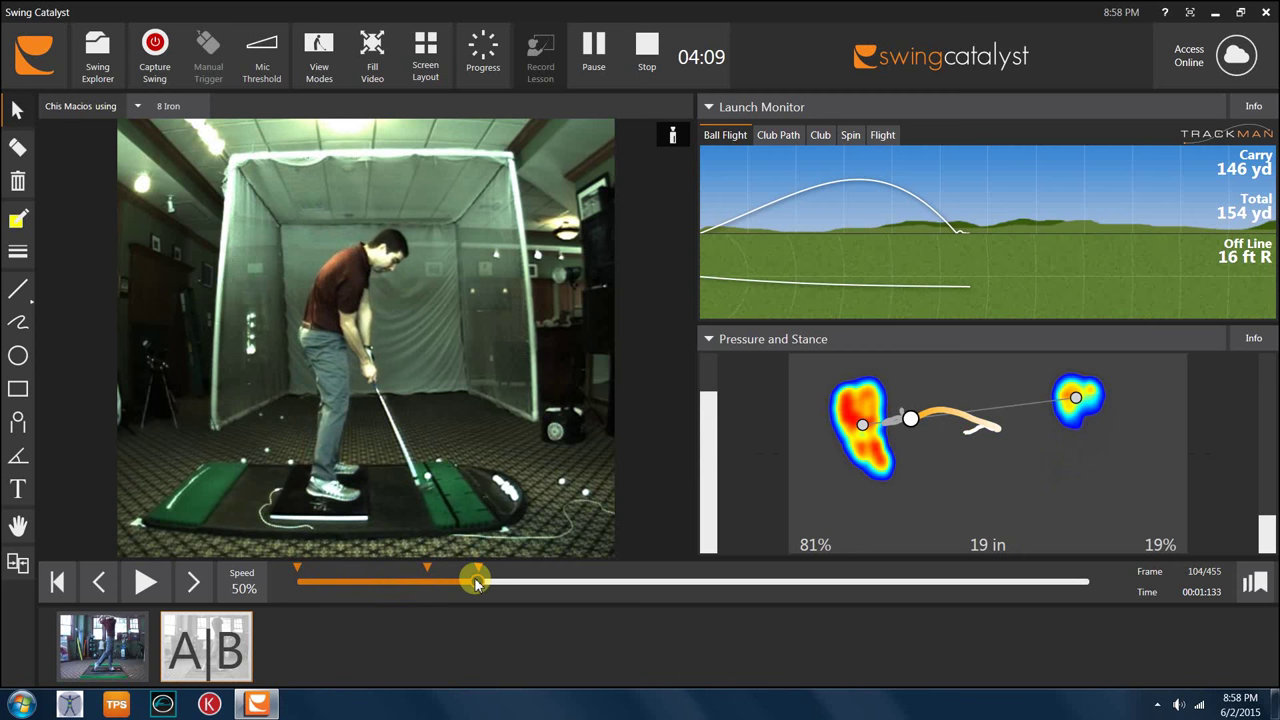
{"action": "left_click_drag", "start_coordinate": [476, 585], "coordinate": [477, 585]}
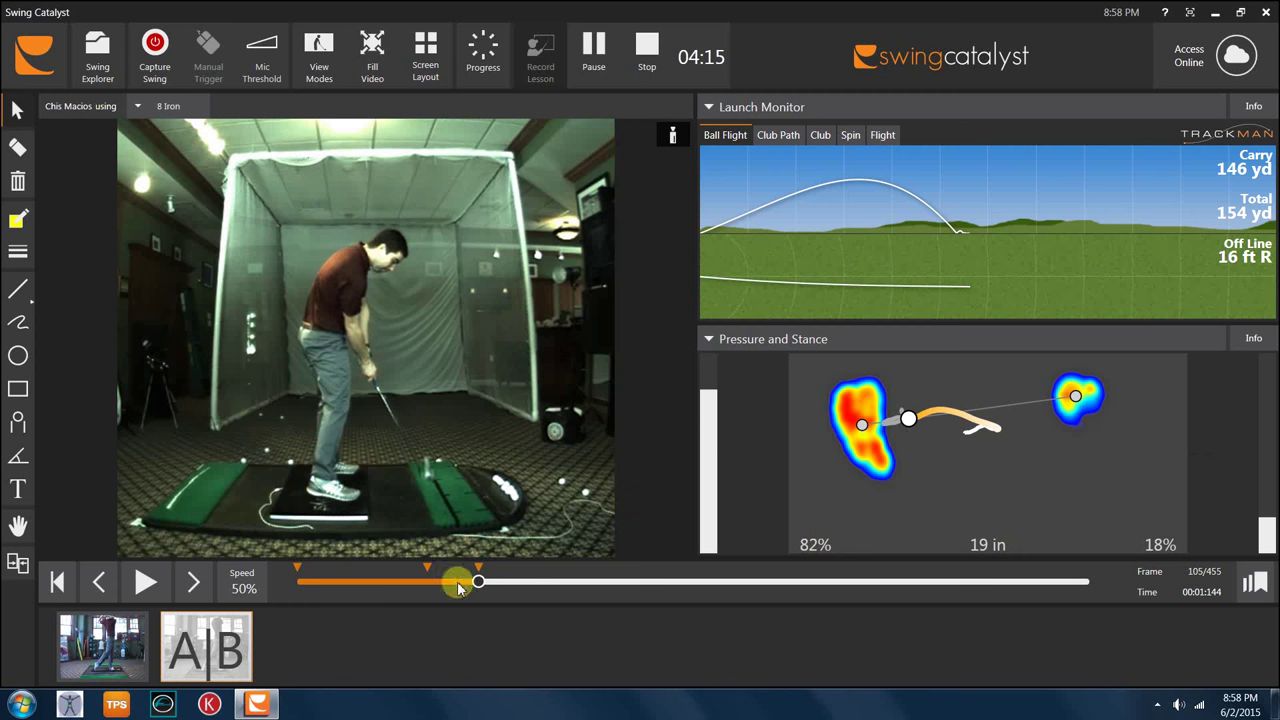
{"action": "left_click_drag", "start_coordinate": [482, 586], "coordinate": [451, 601]}
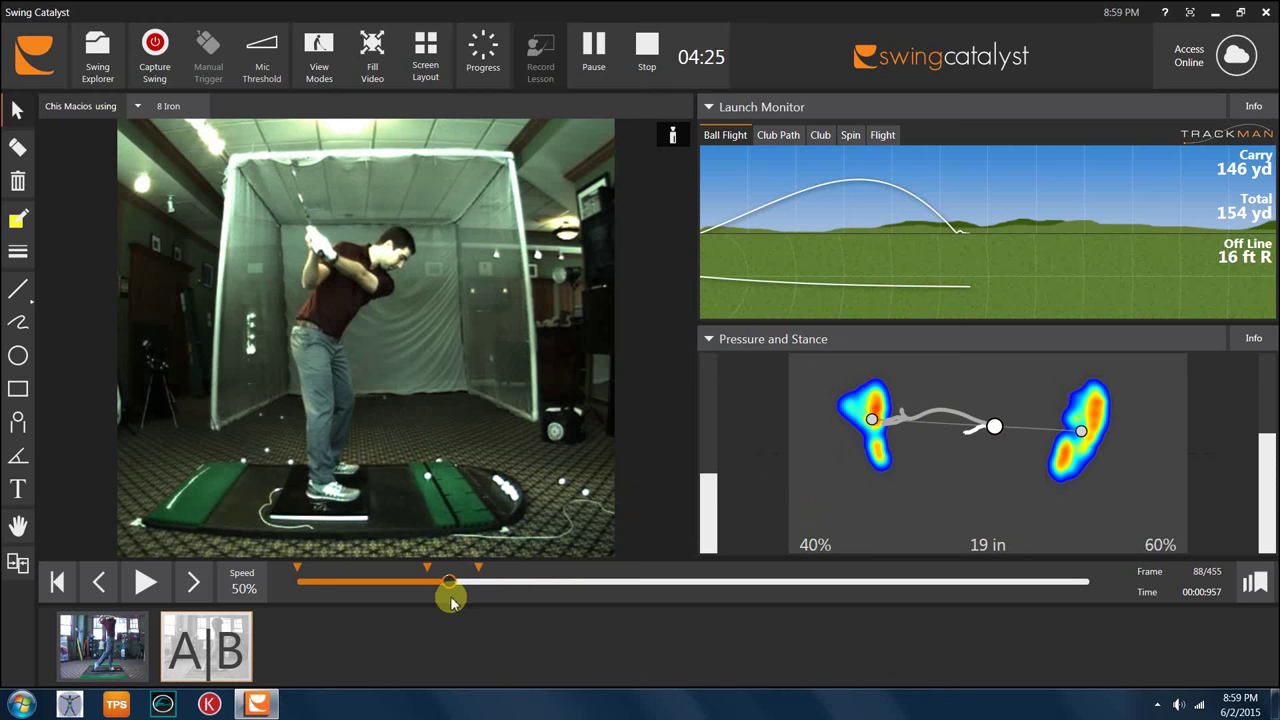
- Show swing B's club delivery numbers and move it to frame 106 with 84% / 16% pressure
{"action": "left_click", "coordinate": [821, 140]}
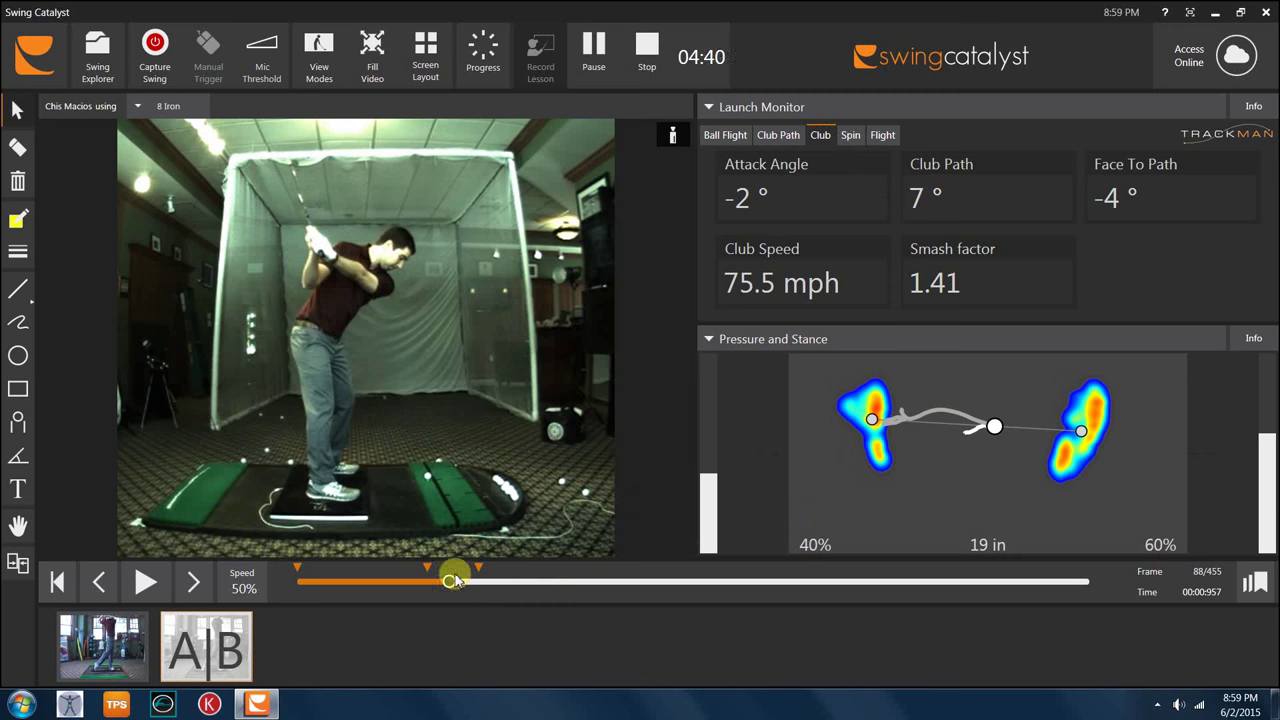
{"action": "left_click_drag", "start_coordinate": [449, 582], "coordinate": [480, 584]}
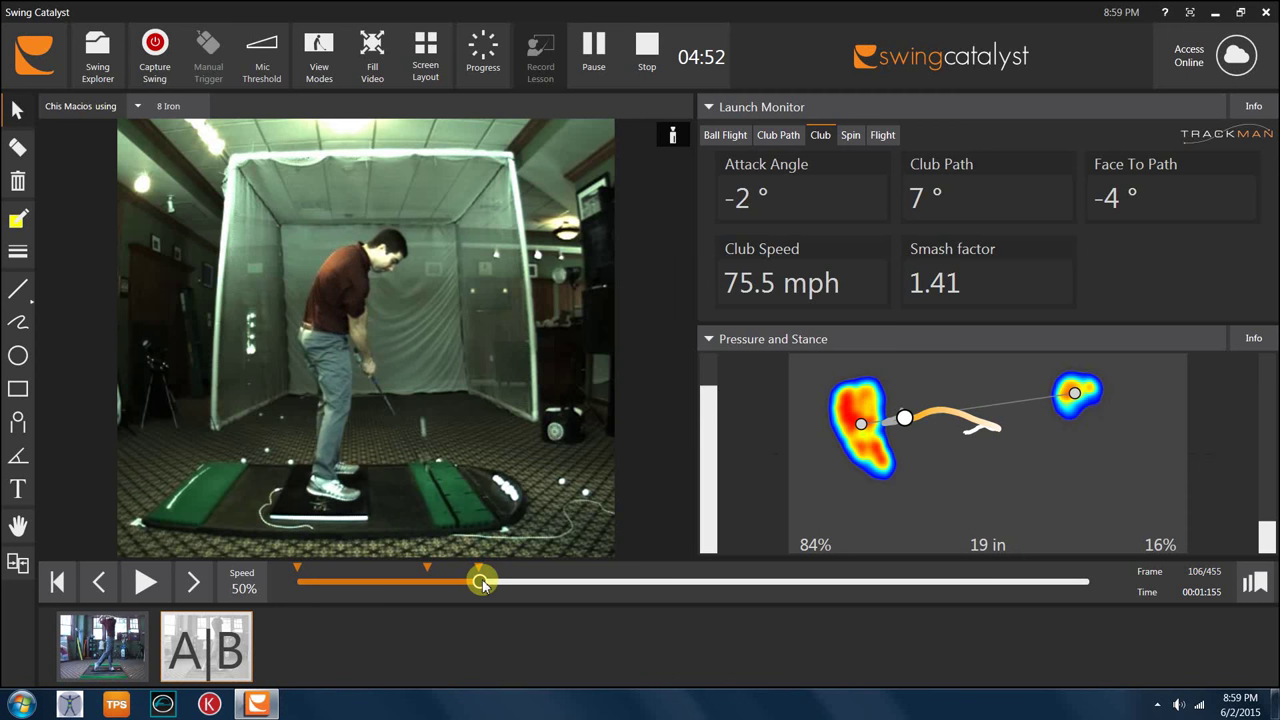
- Switch to the Compare view mode and place the first swing in the left pane
{"action": "left_click", "coordinate": [317, 44]}
{"action": "left_click", "coordinate": [340, 141]}
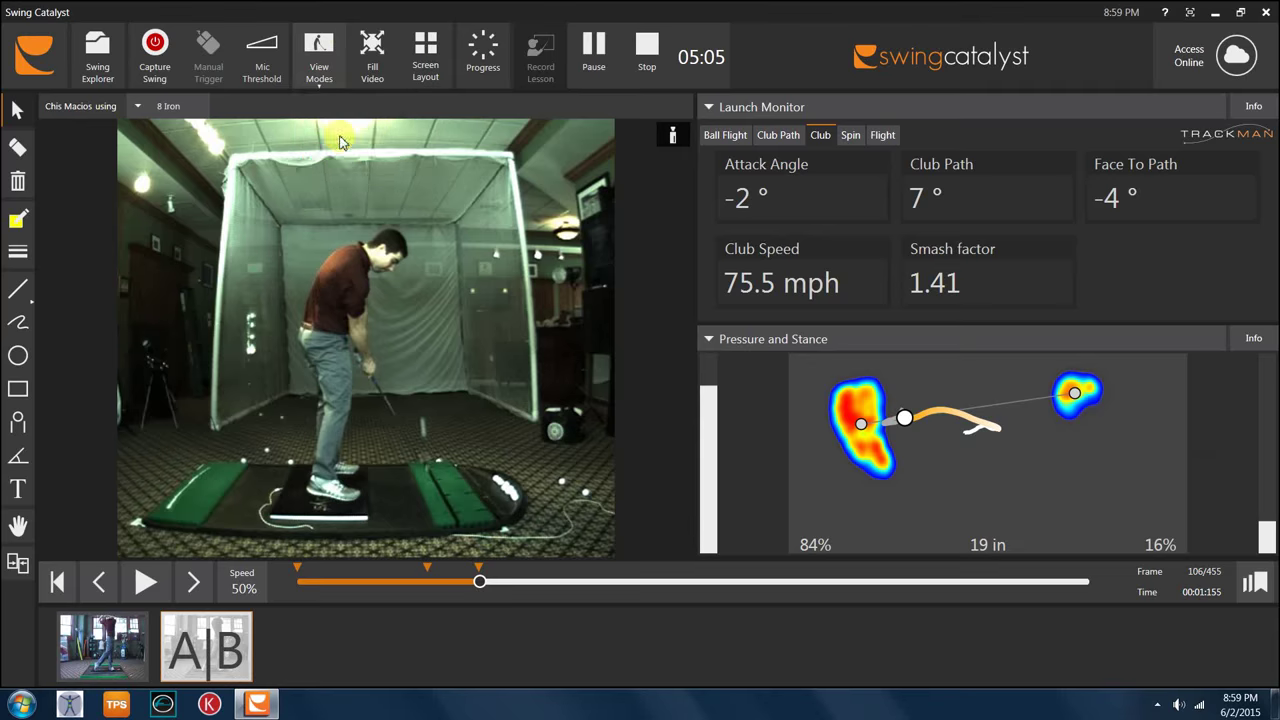
{"action": "left_click", "coordinate": [120, 655]}
{"action": "left_click_drag", "start_coordinate": [120, 655], "coordinate": [443, 309]}
- Rewind swing A to frame 89 and scrub swing B to frame 105 with 82% / 18% pressure
{"action": "left_click", "coordinate": [595, 258]}
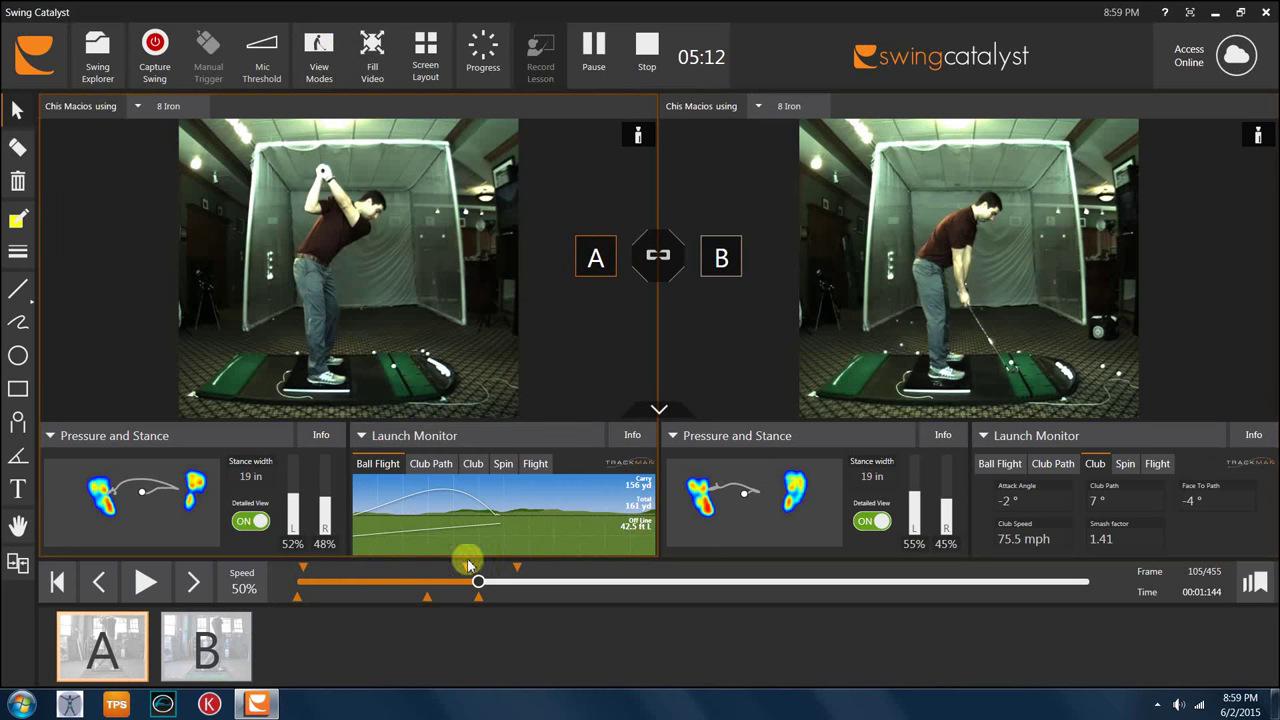
{"action": "left_click_drag", "start_coordinate": [477, 578], "coordinate": [504, 597]}
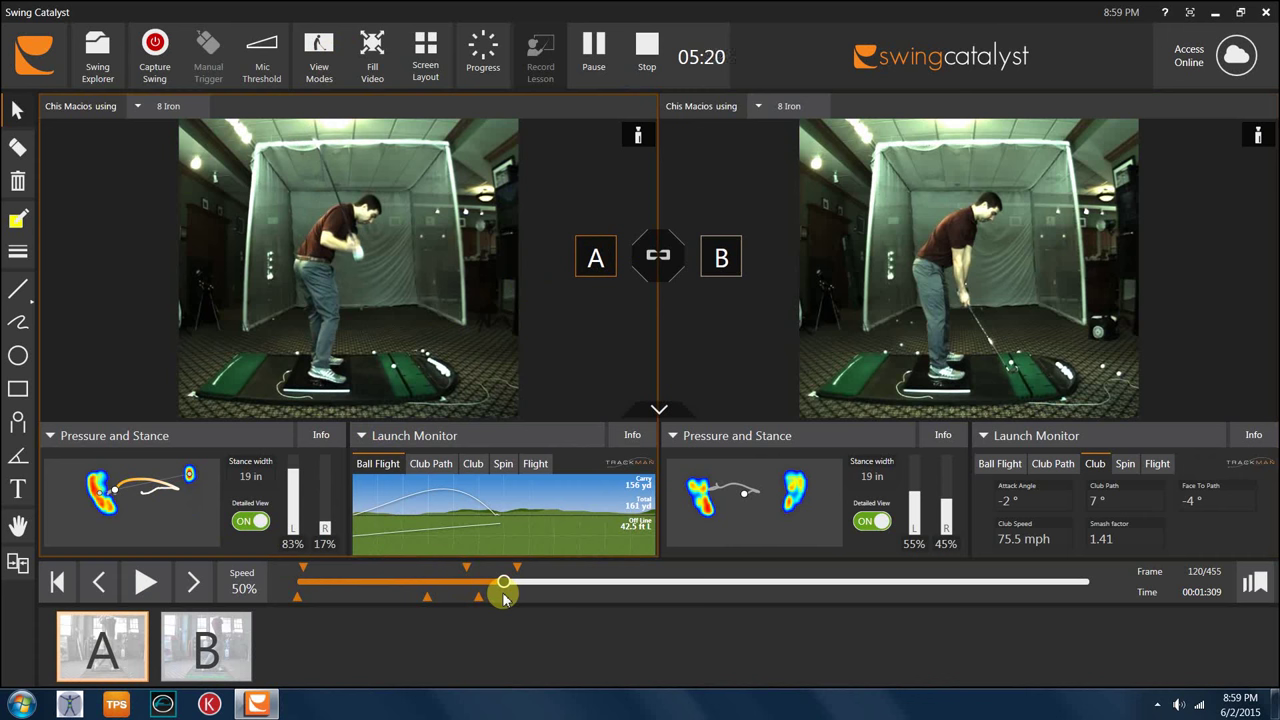
{"action": "left_click", "coordinate": [721, 258]}
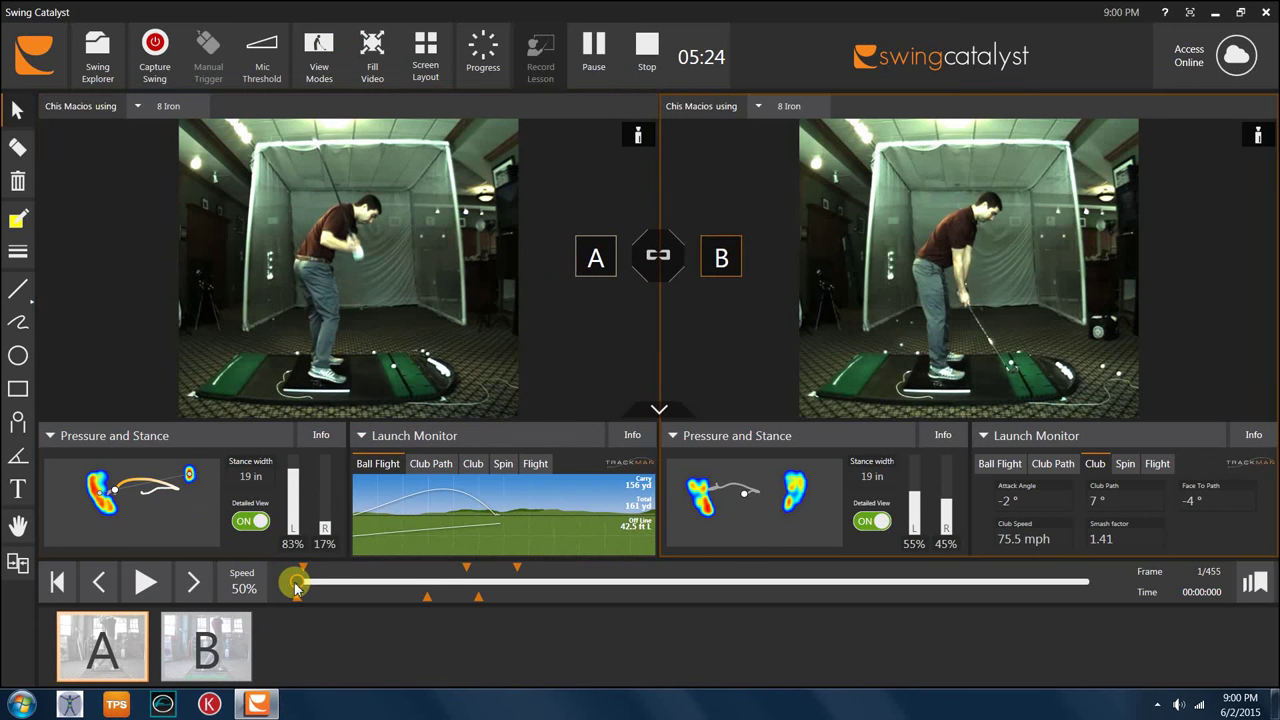
{"action": "left_click_drag", "start_coordinate": [296, 587], "coordinate": [479, 573]}
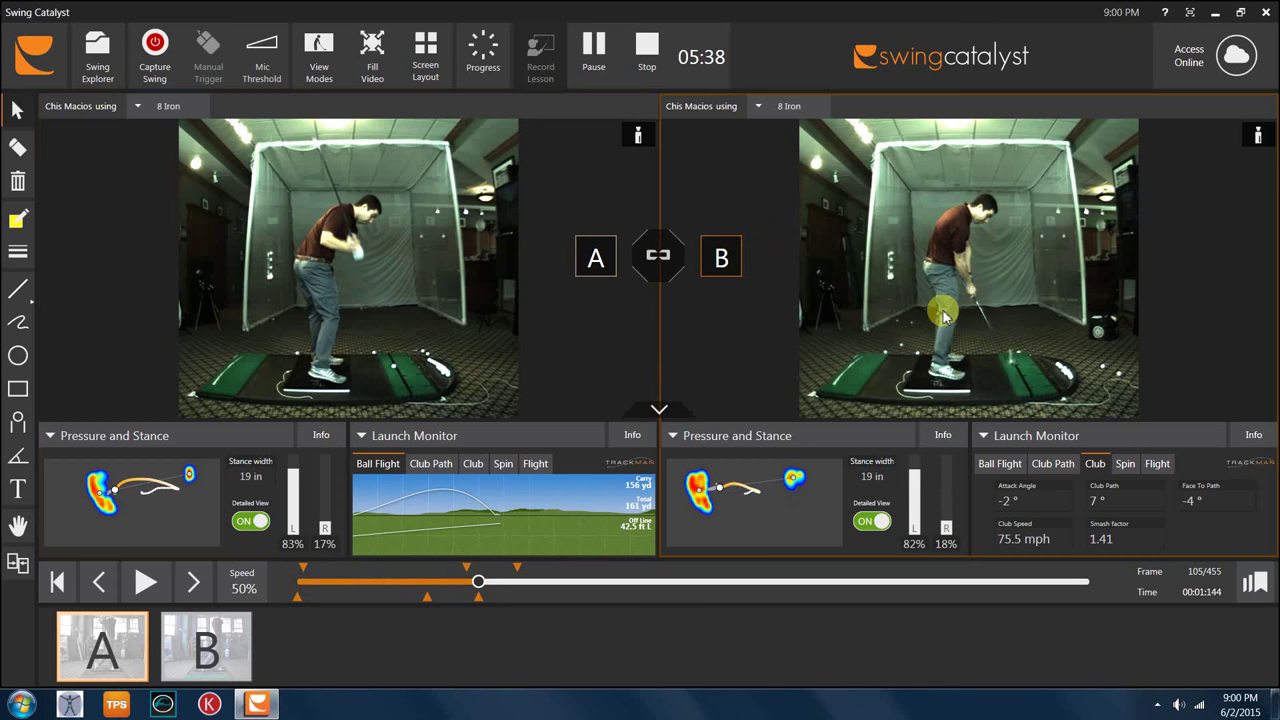
- Step swing A back one frame, then advance swing B to frame 112 with 89% / 11% pressure
{"action": "left_click", "coordinate": [597, 260]}
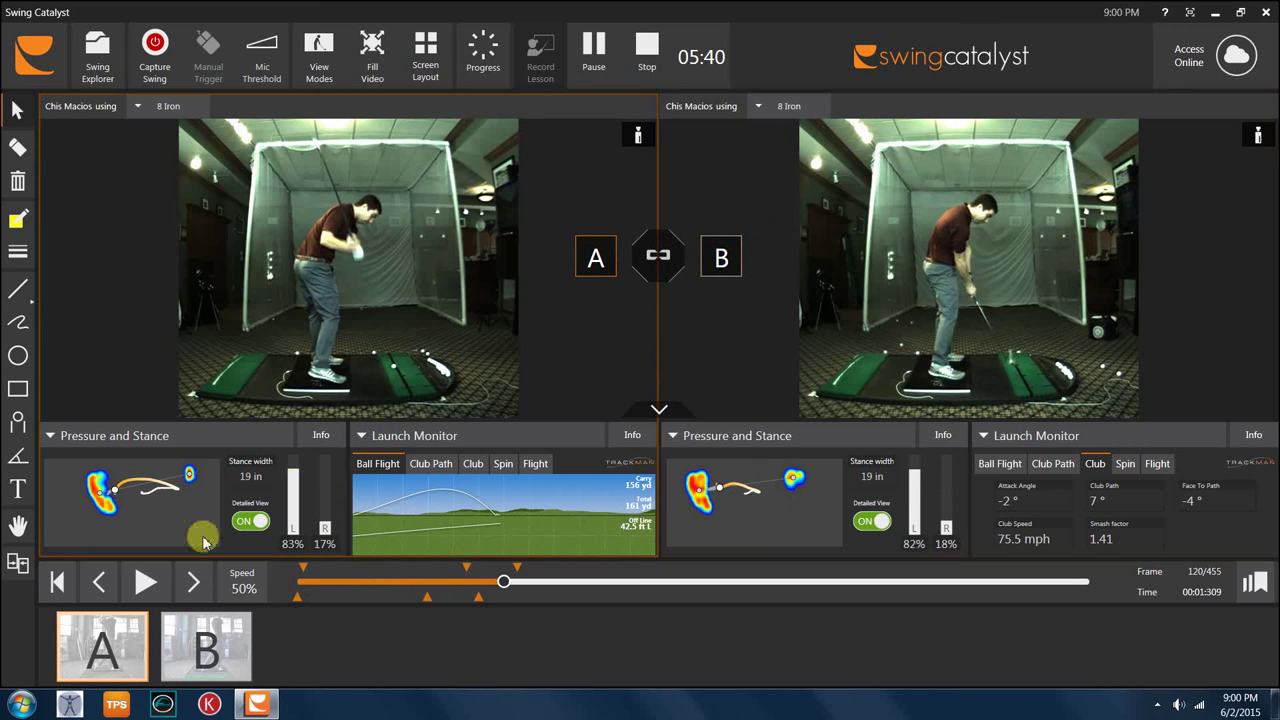
{"action": "left_click", "coordinate": [99, 582]}
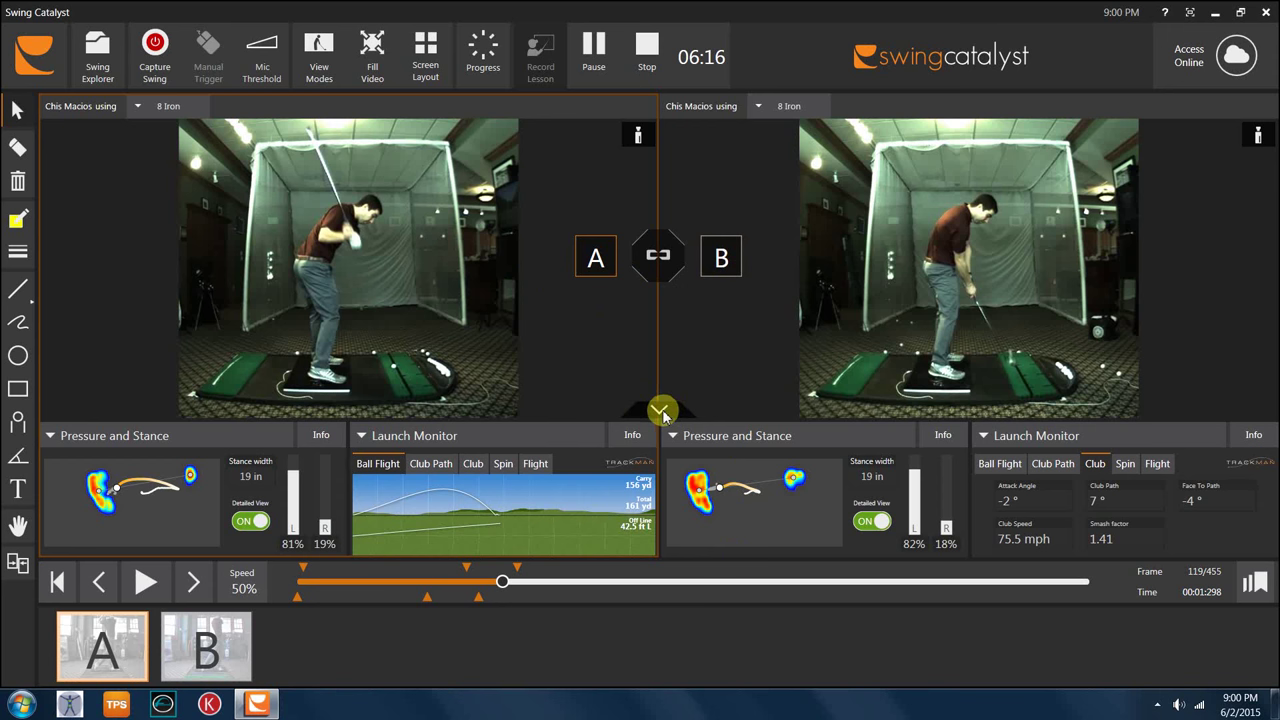
{"action": "left_click", "coordinate": [460, 585]}
{"action": "left_click_drag", "start_coordinate": [460, 585], "coordinate": [494, 590]}
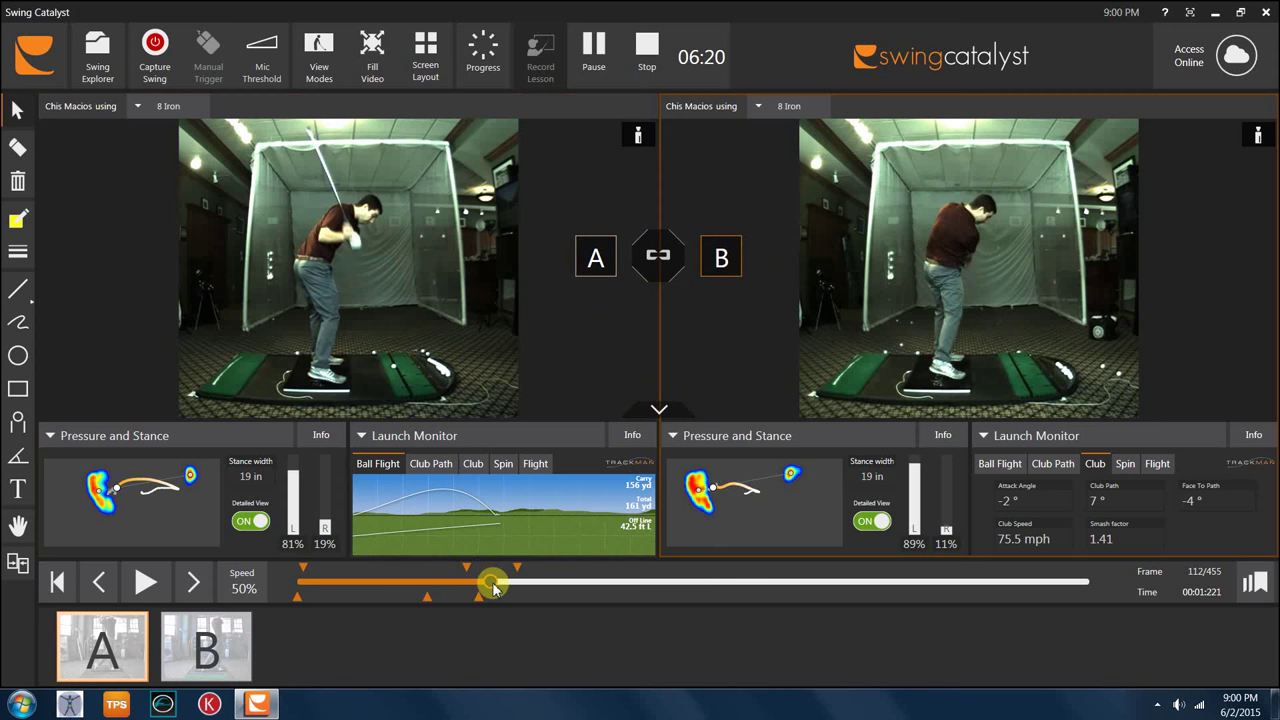